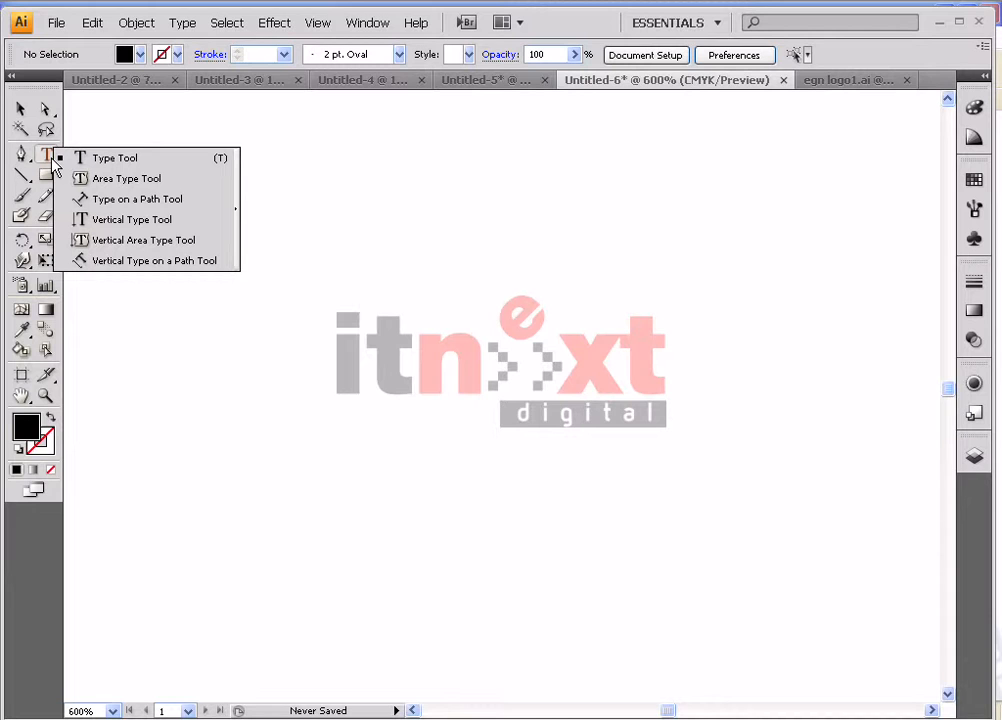
# Add a line of point text reading "This is my Text" above the logo with the Type Tool
pyautogui.click(58, 159)
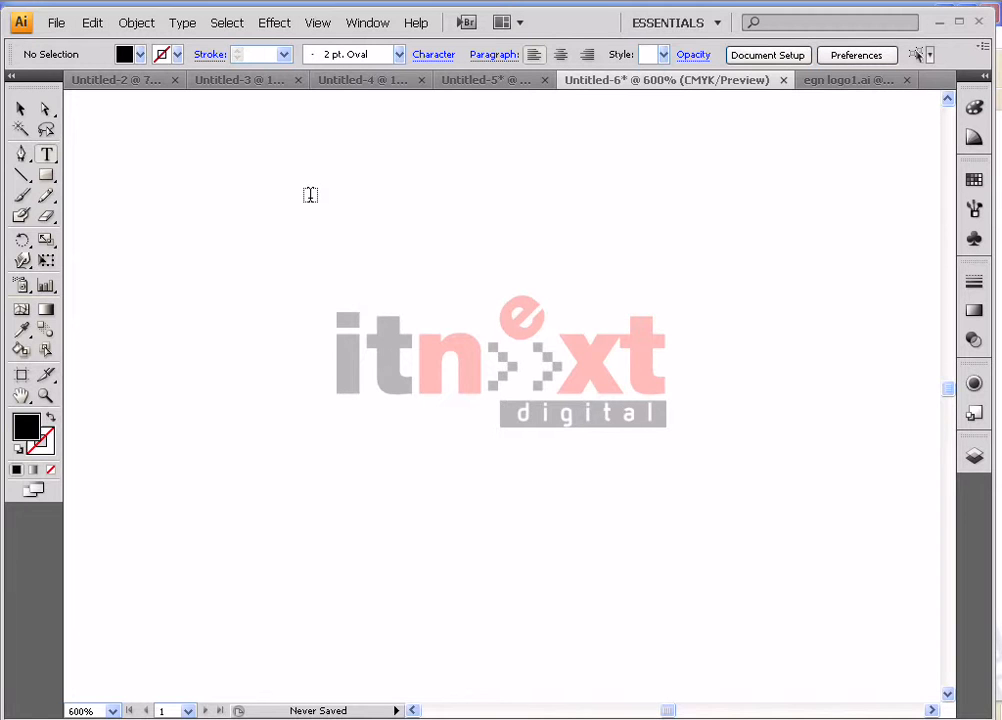
pyautogui.click(21, 109)
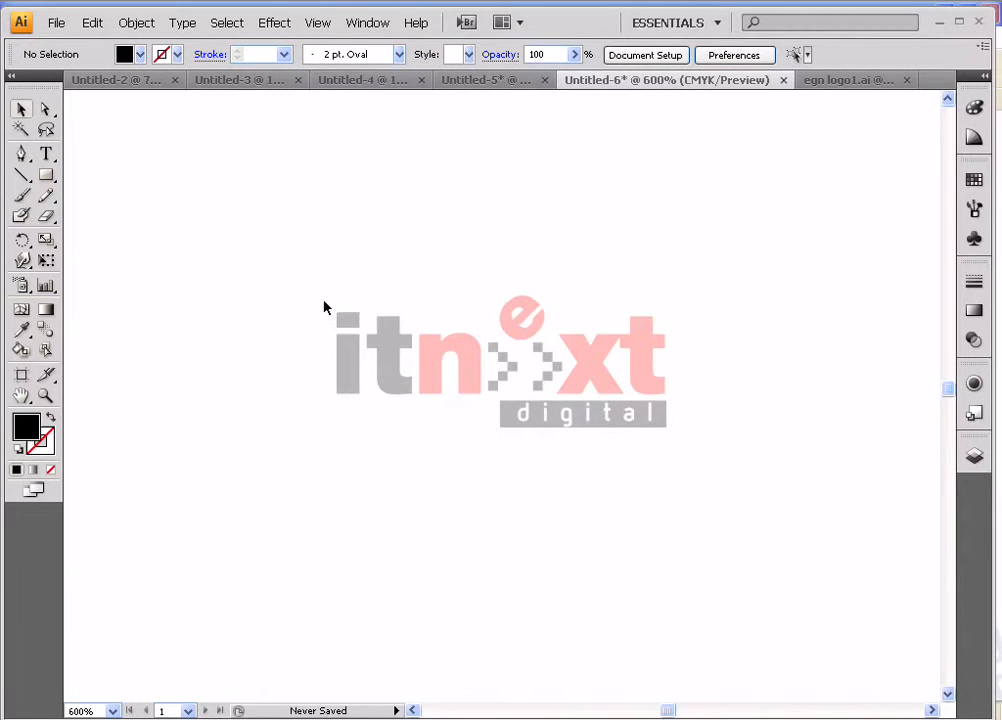
pyautogui.click(46, 154)
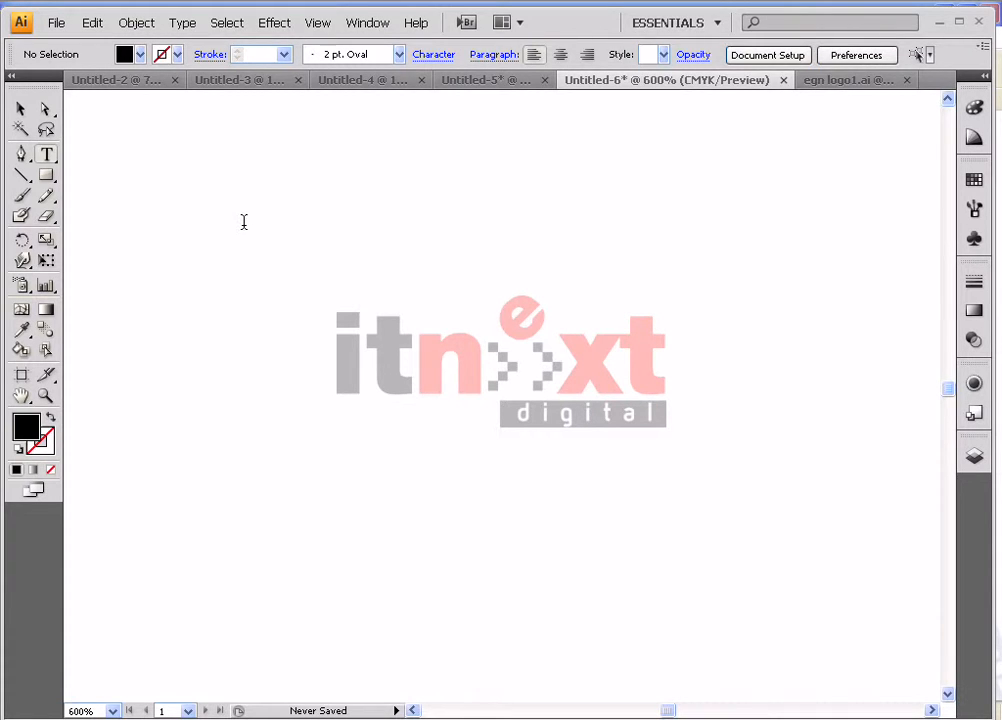
pyautogui.click(244, 222)
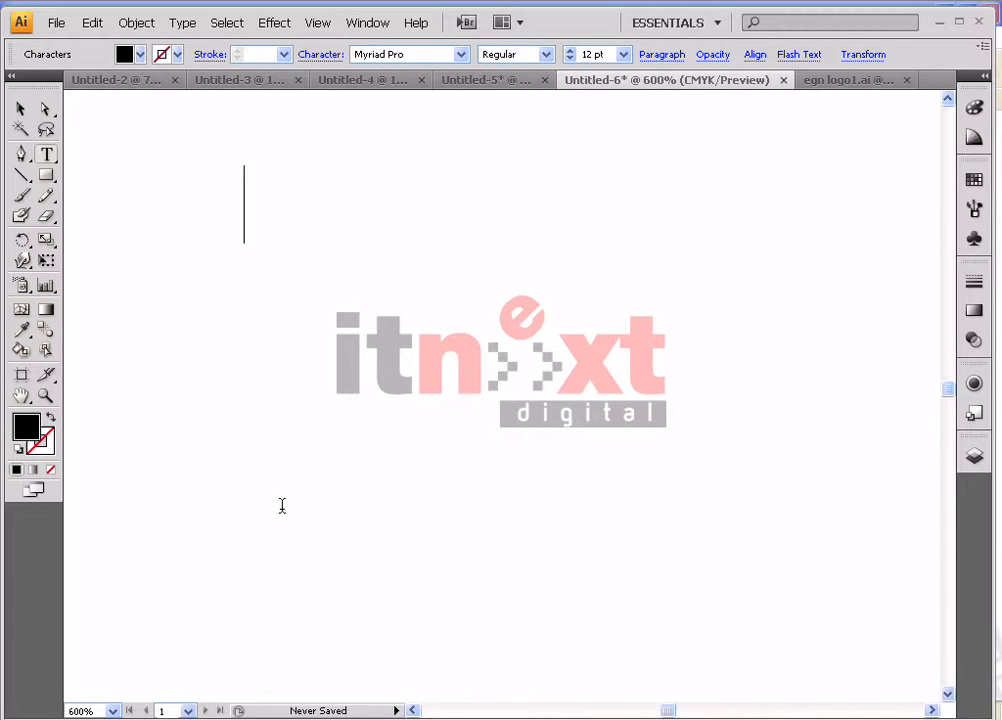
pyautogui.write('This i')
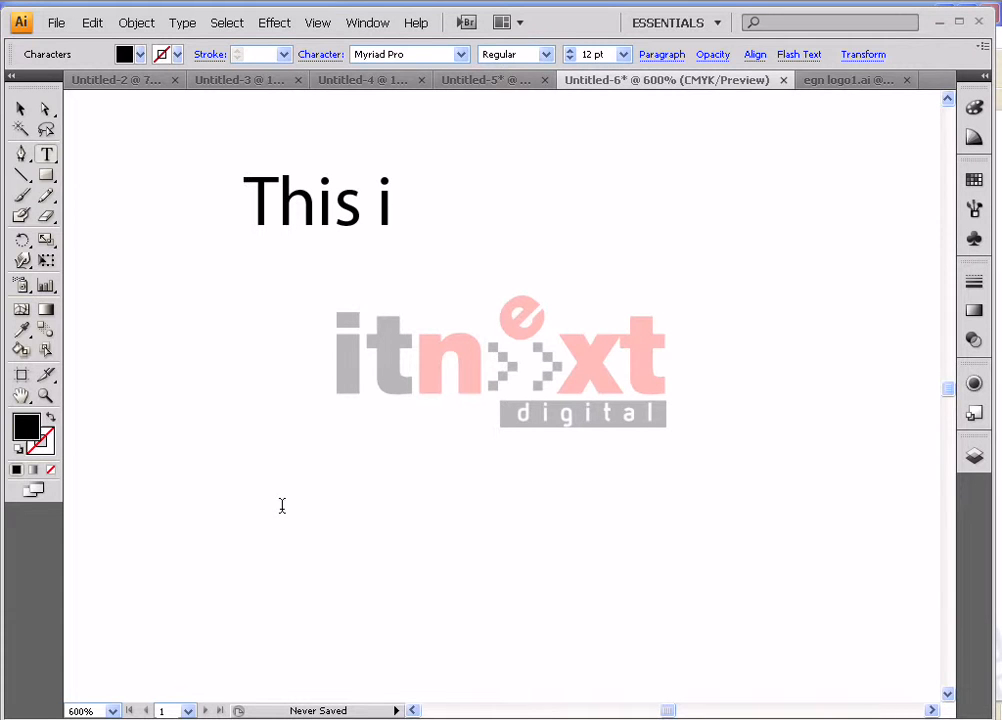
pyautogui.write('s my Text')
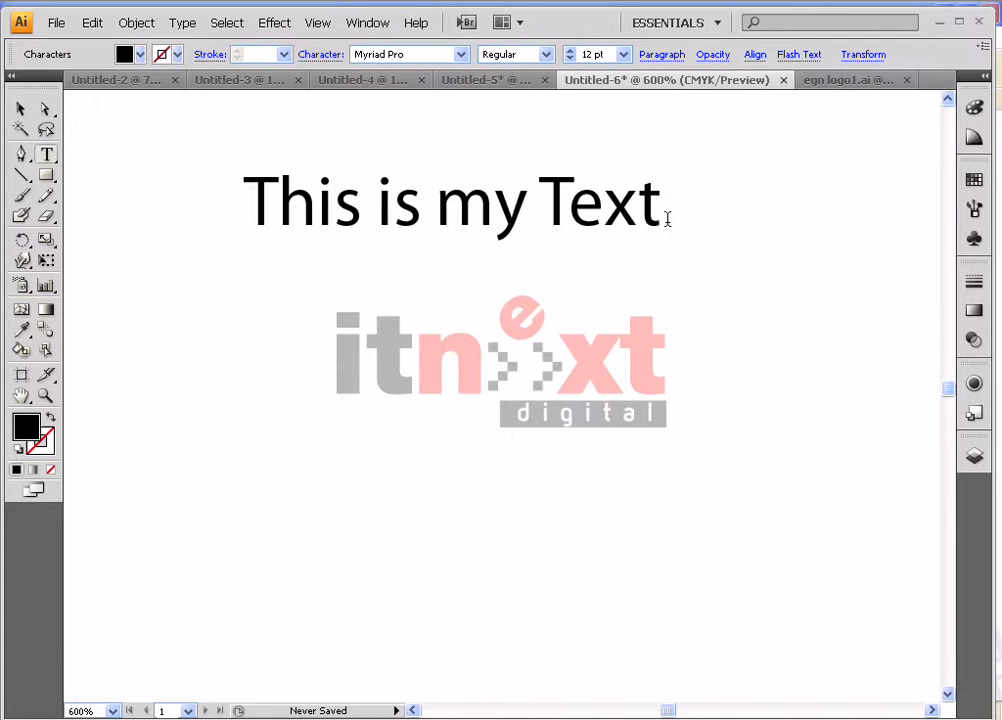
pyautogui.write('b')
pyautogui.press('BackSpace')
pyautogui.click(46, 153)
pyautogui.click(656, 212)
pyautogui.click(21, 113)
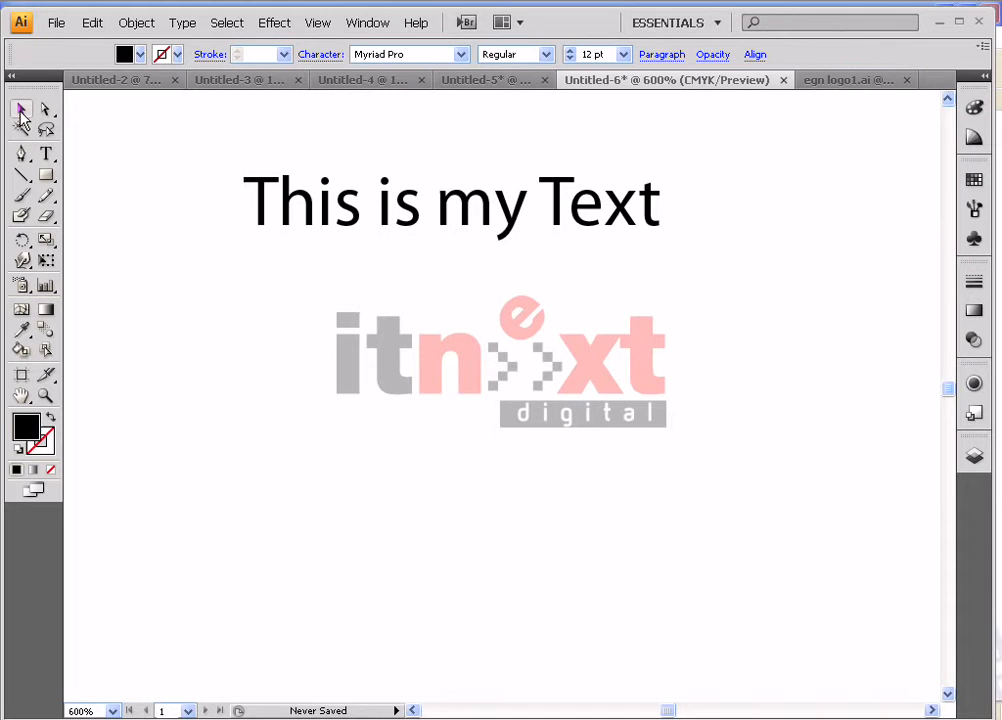
pyautogui.click(686, 314)
# Edit the text line to append "1" at its end, so it reads "This is my Text1"
pyautogui.click(583, 201)
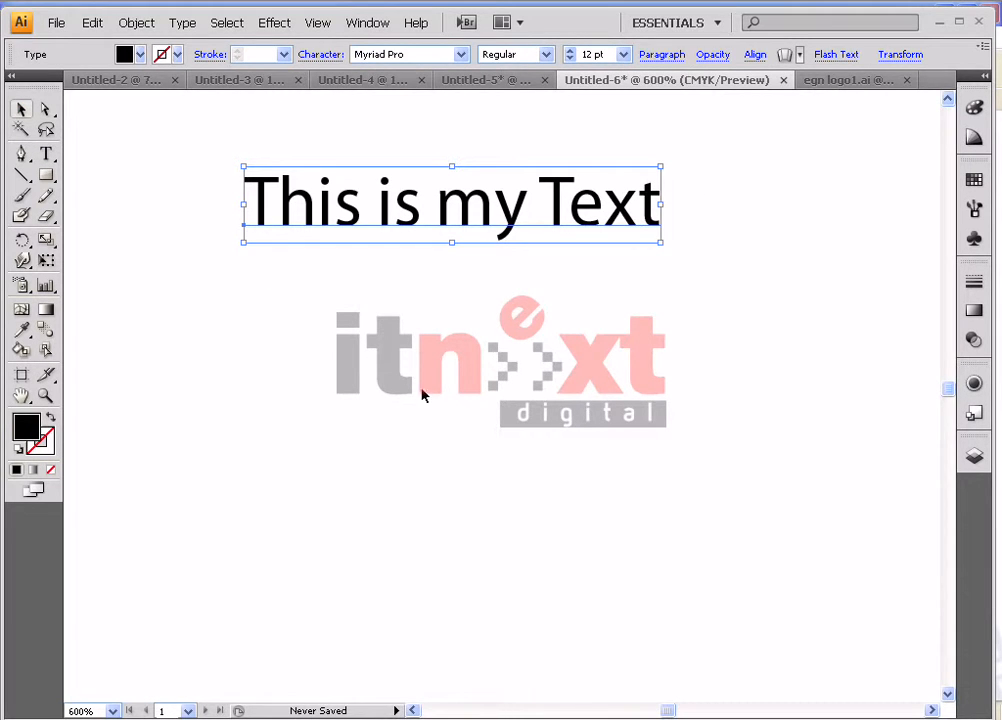
pyautogui.click(418, 297)
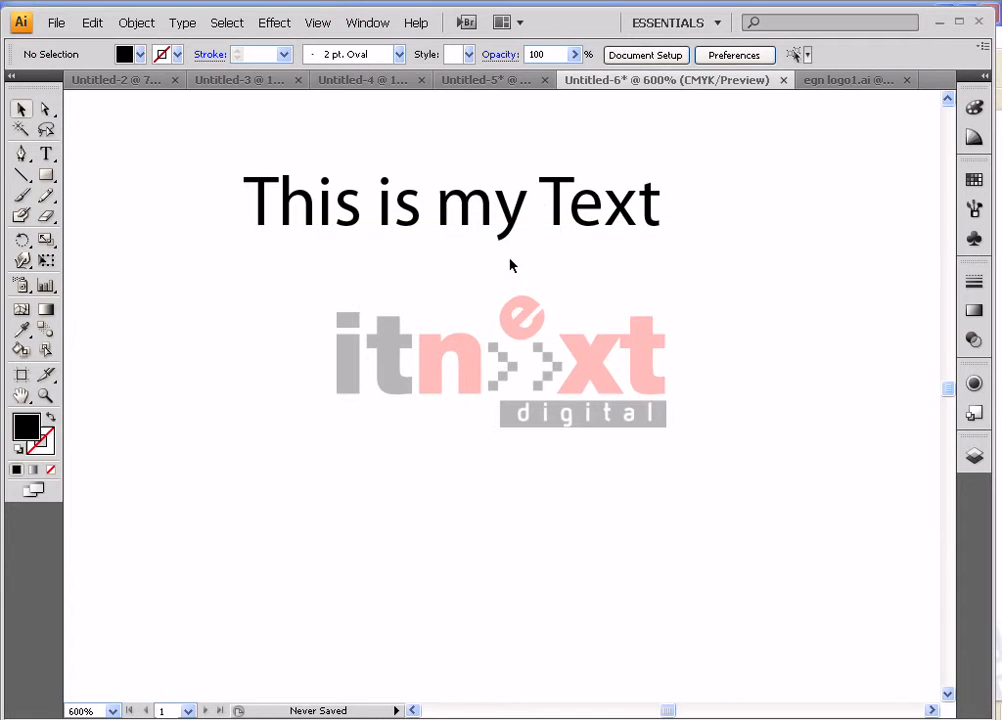
pyautogui.click(340, 215)
pyautogui.doubleClick(338, 210)
pyautogui.moveTo(437, 205); pyautogui.dragTo(837, 208)
pyautogui.press('Right')
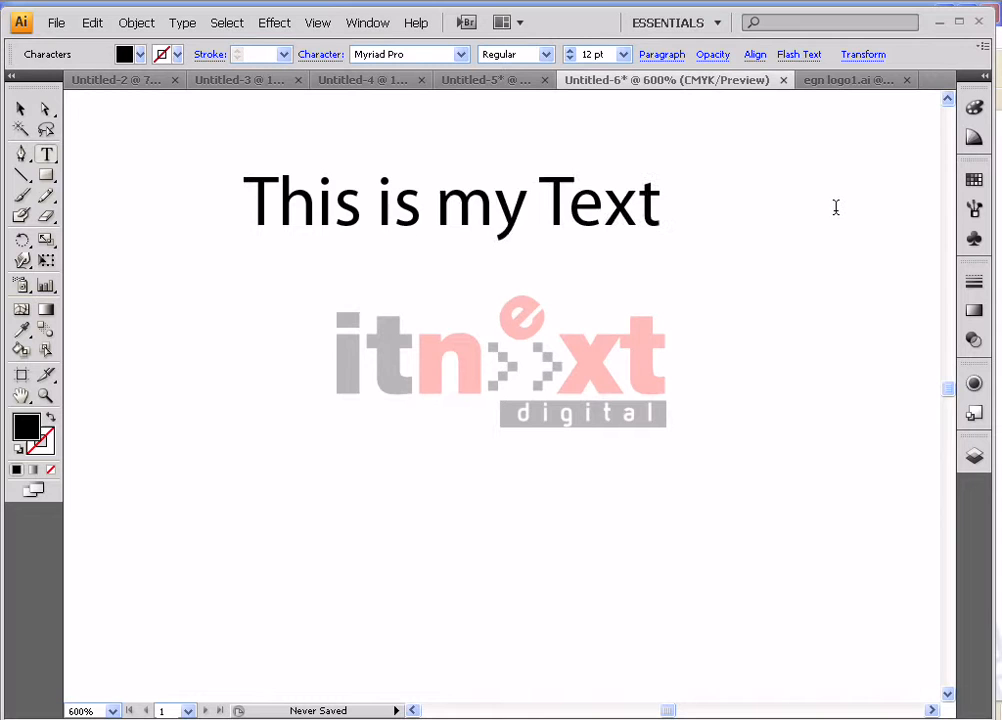
pyautogui.write('1')
pyautogui.press('Escape')
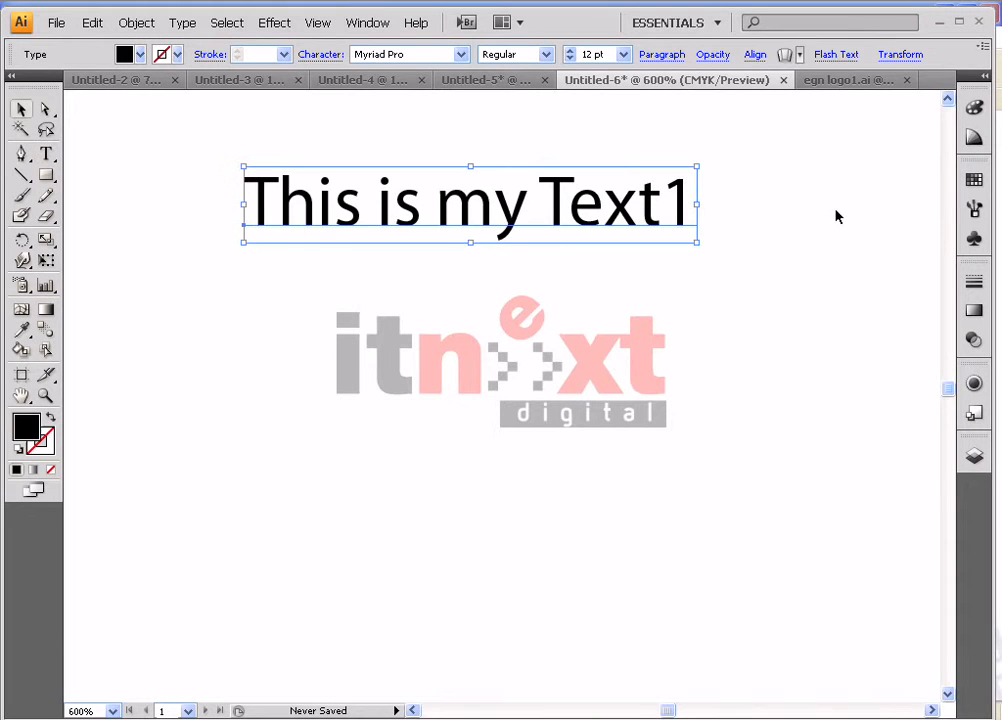
pyautogui.click(513, 332)
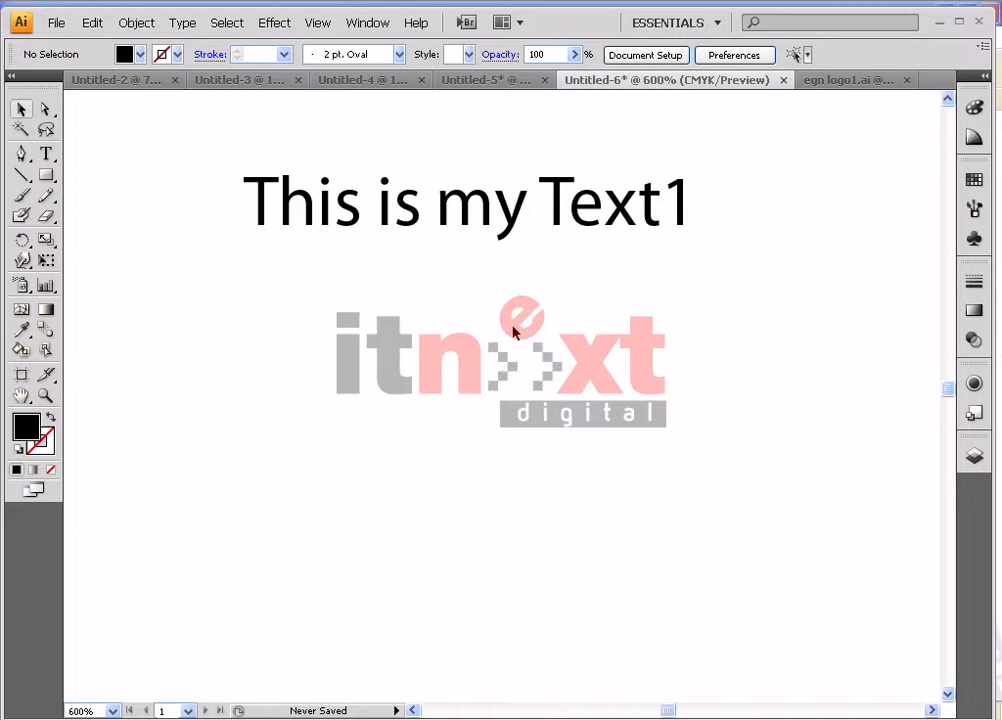
# Select the text object and change its font to Cataneo BT
pyautogui.click(492, 224)
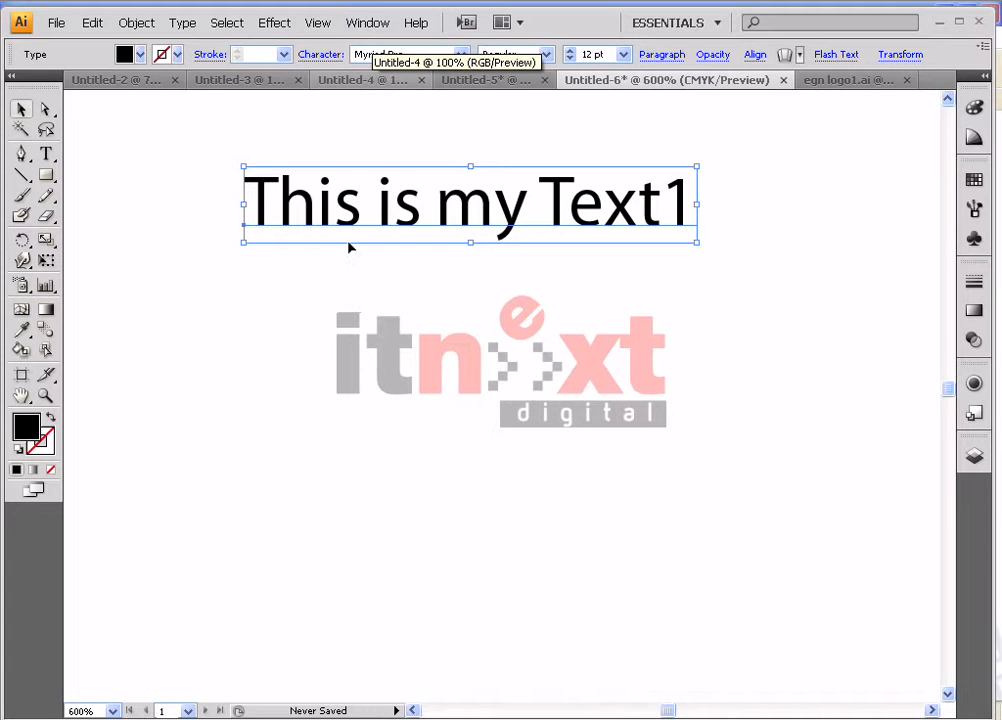
pyautogui.click(355, 388)
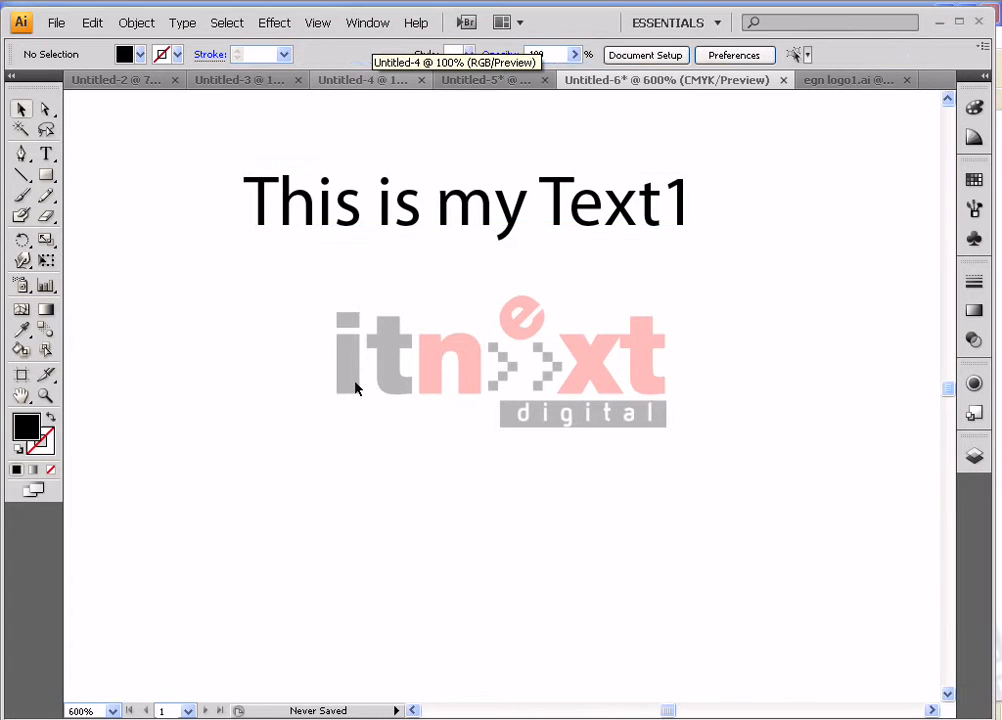
pyautogui.click(362, 217)
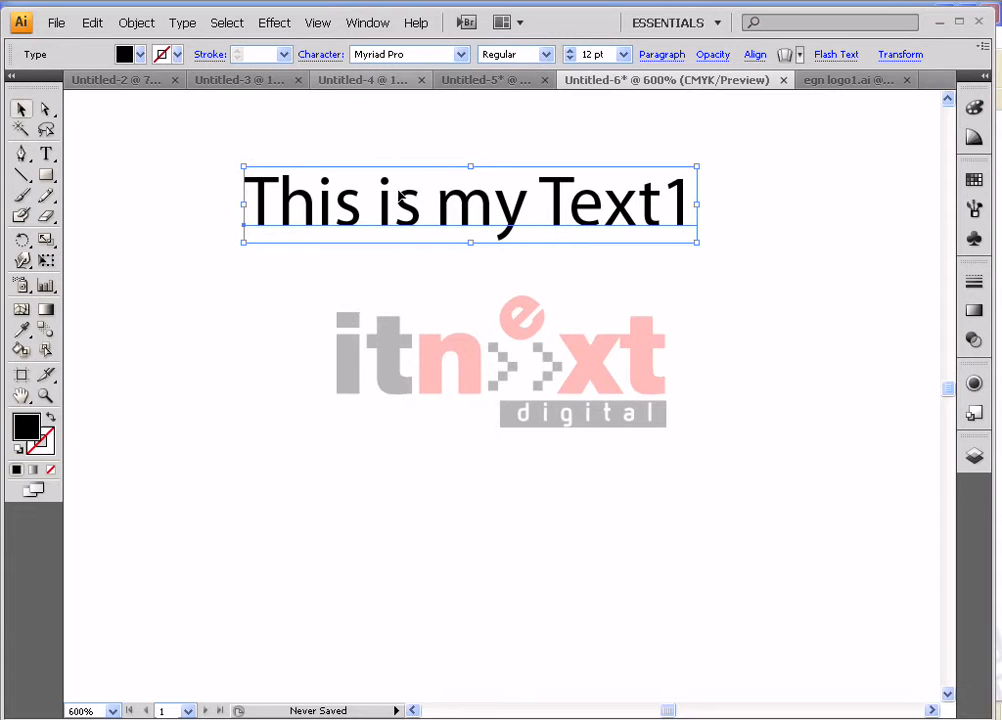
pyautogui.click(461, 54)
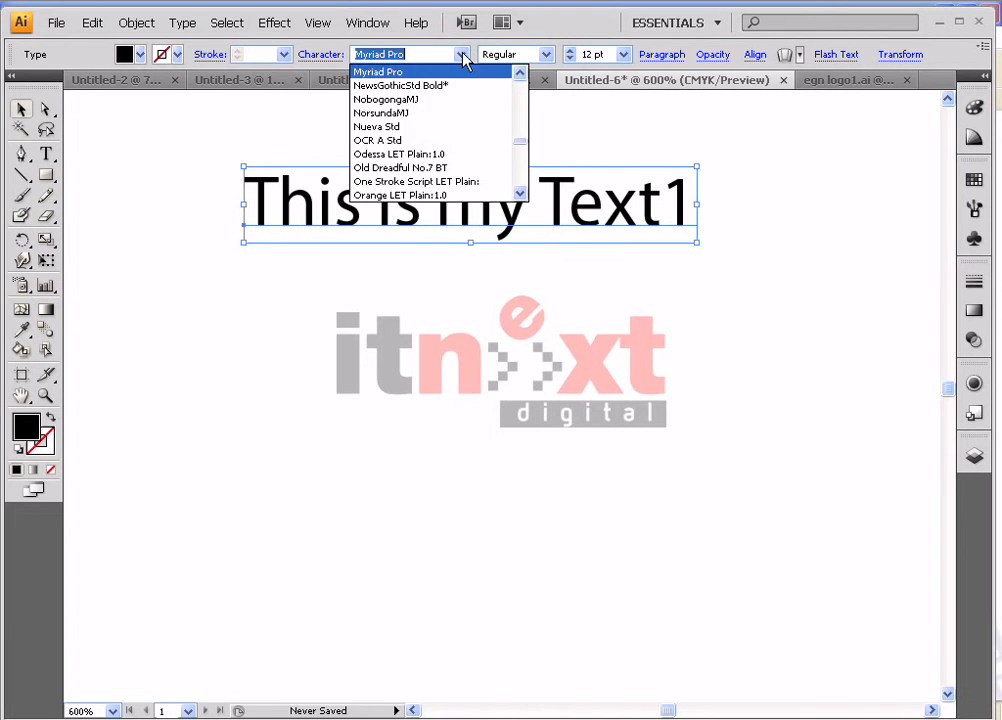
pyautogui.moveTo(514, 145); pyautogui.dragTo(519, 96)
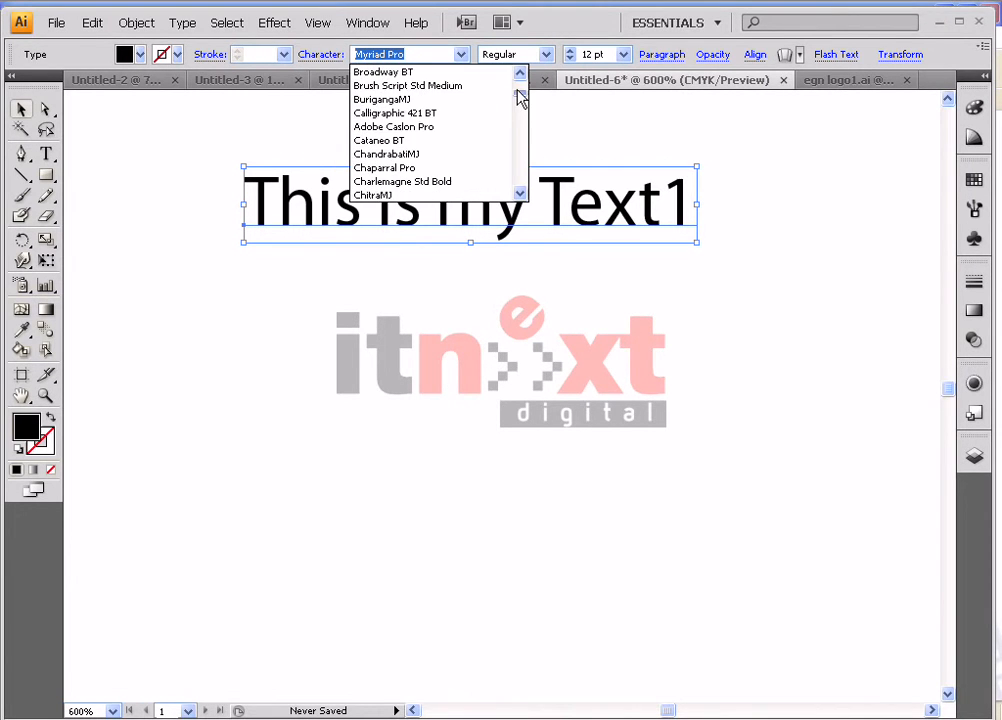
pyautogui.click(418, 148)
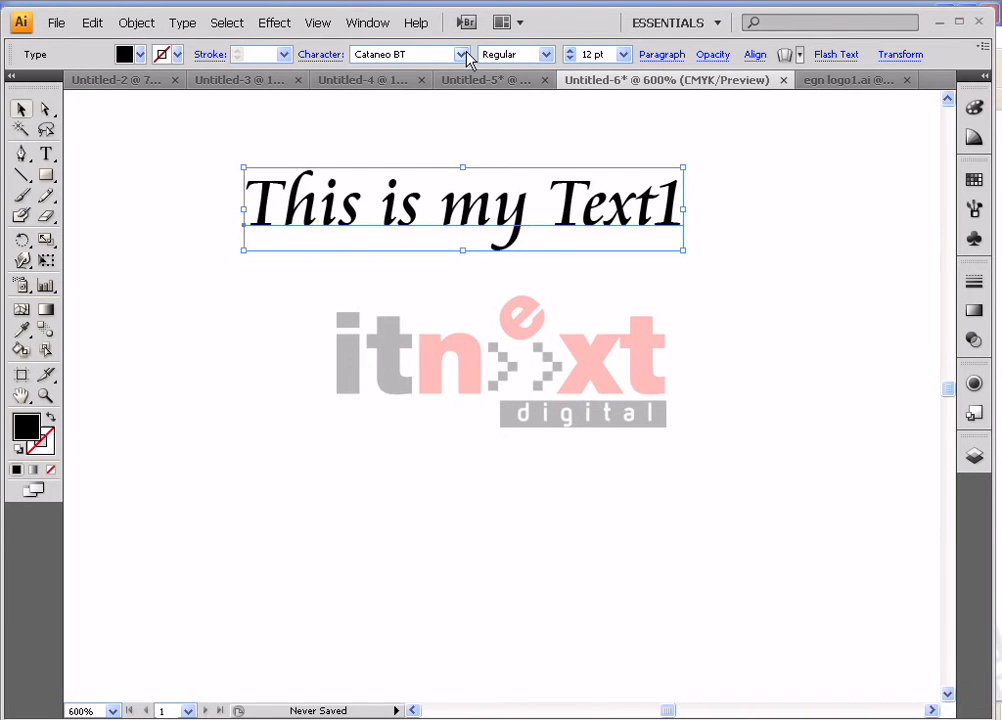
# Change the text's font to Cooper Std with the Black Italic style
pyautogui.click(462, 55)
pyautogui.click(454, 159)
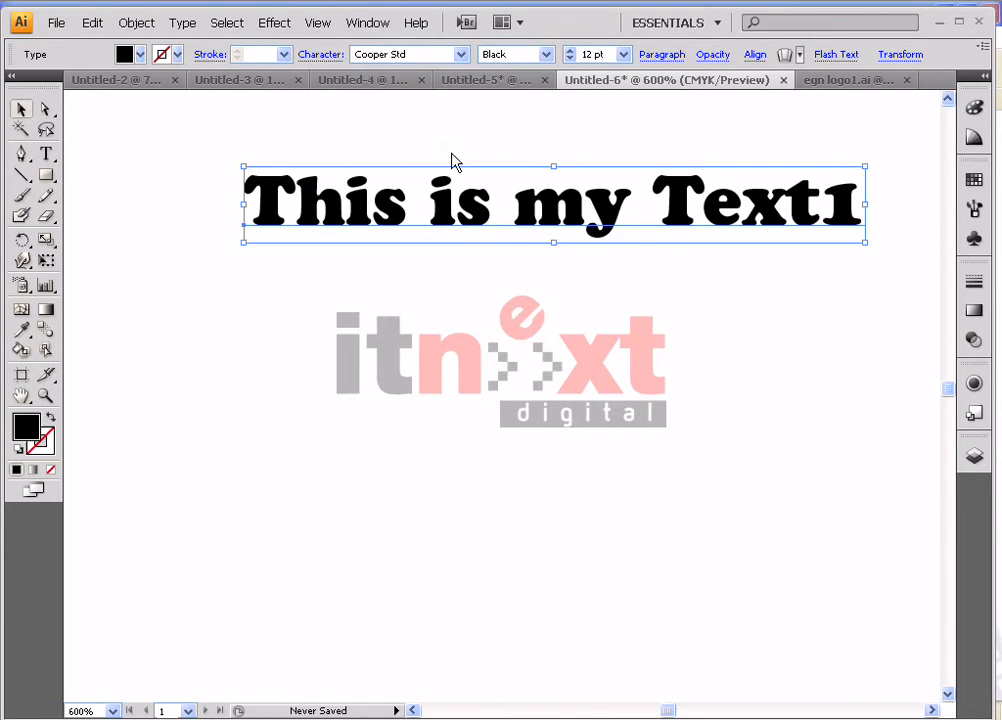
pyautogui.click(546, 55)
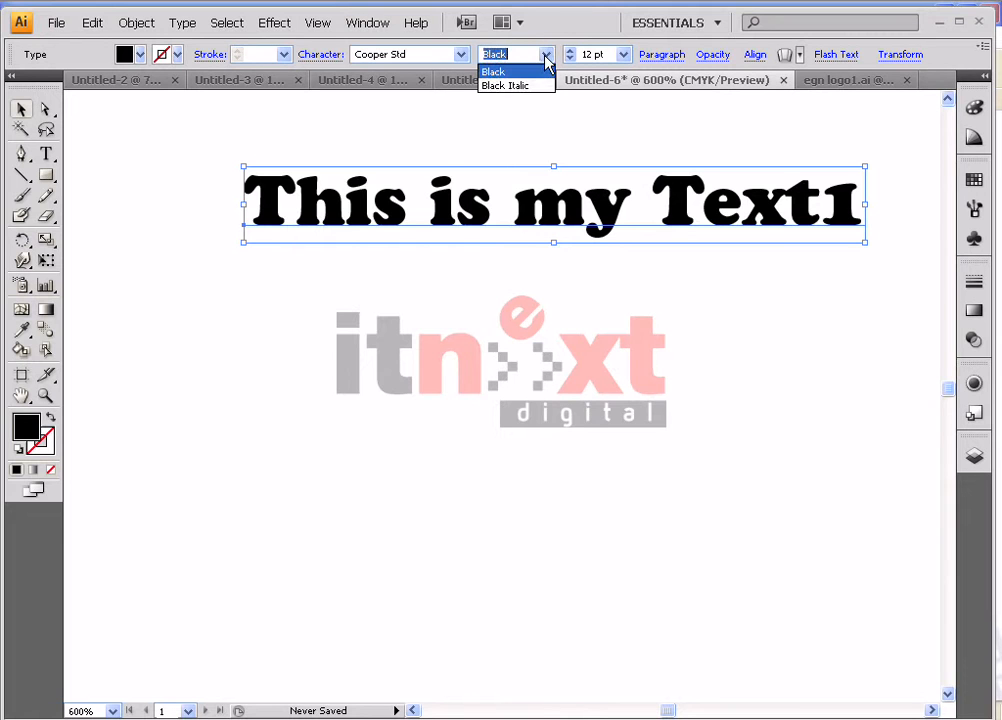
pyautogui.click(533, 85)
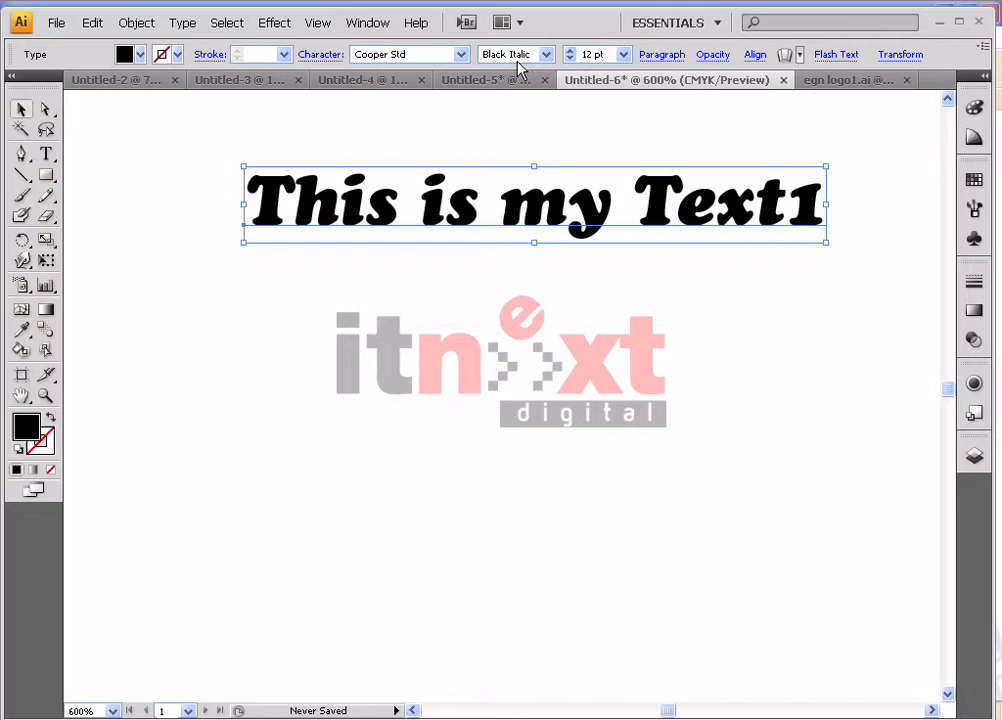
# Change the text's font to Eccentric Std and check which font styles it offers
pyautogui.click(420, 54)
pyautogui.click(463, 56)
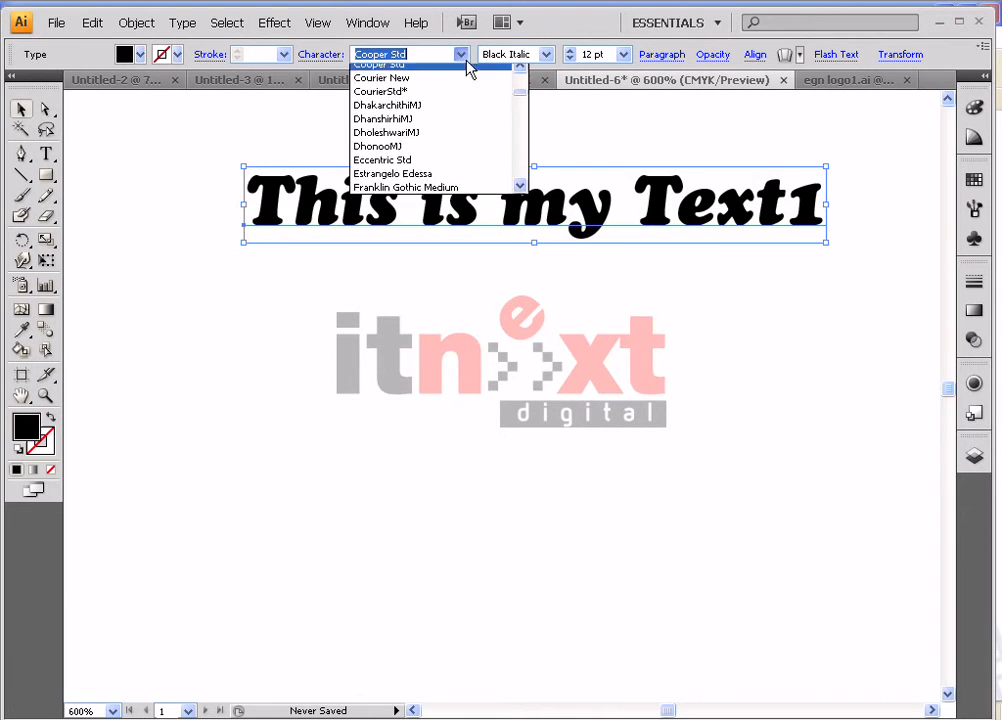
pyautogui.click(437, 170)
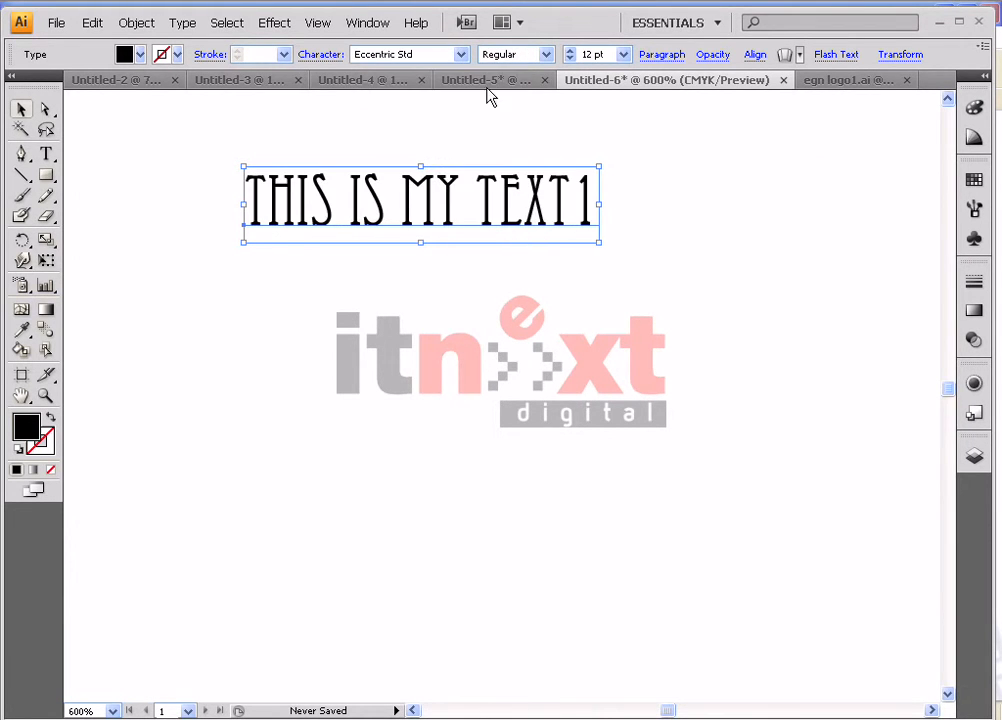
pyautogui.click(546, 55)
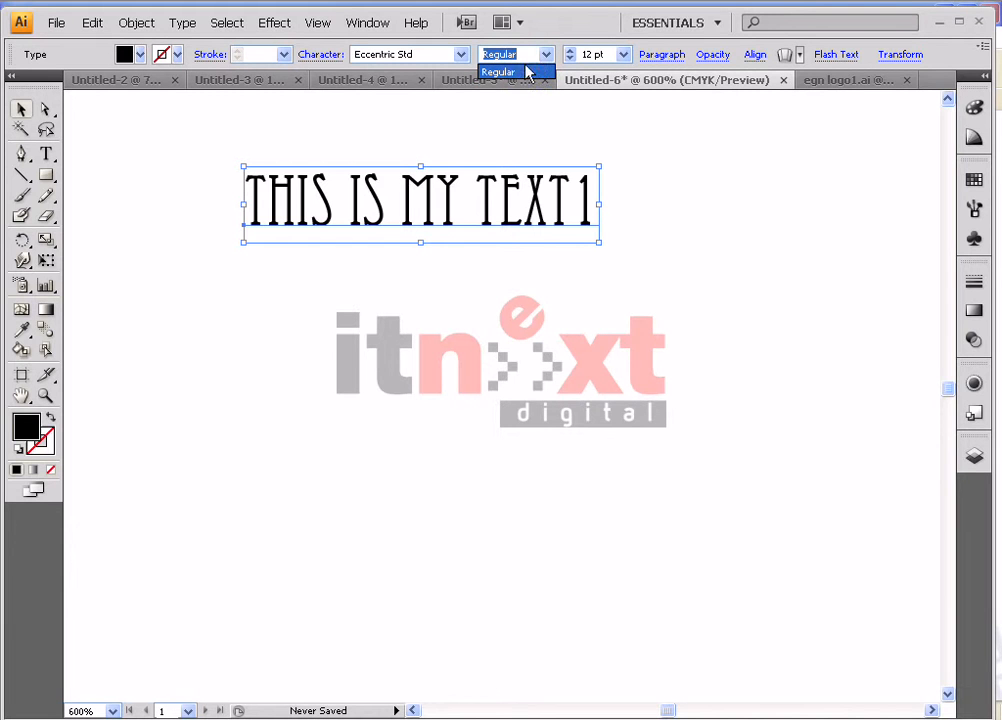
pyautogui.click(476, 70)
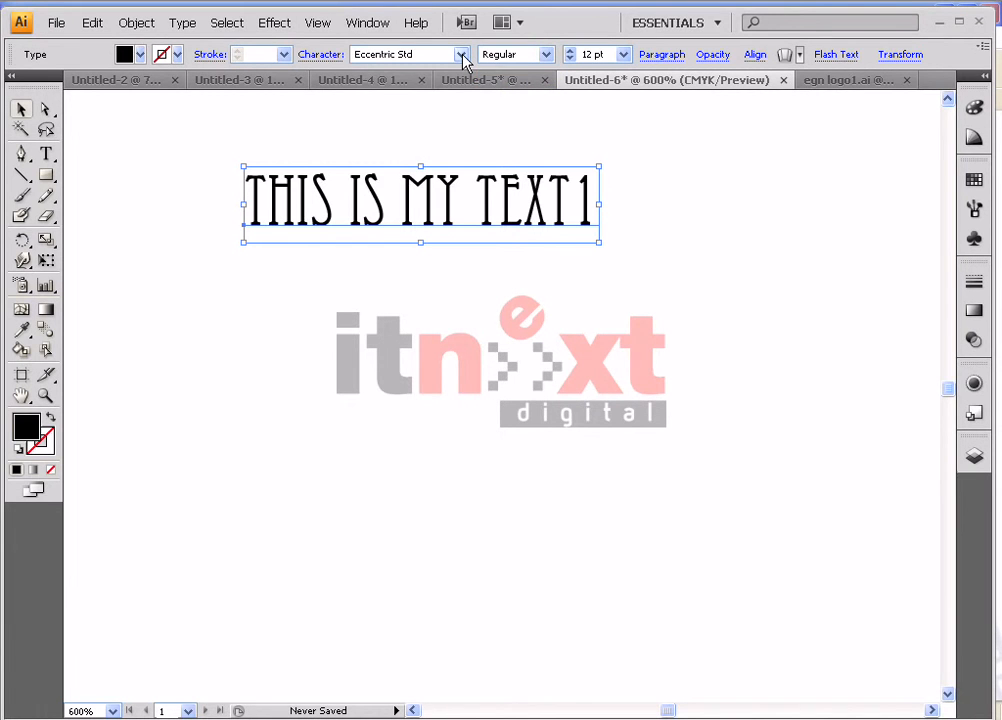
# Apply the BrahmaputraMJ font to the text and check its available styles
pyautogui.click(463, 55)
pyautogui.scroll(10, 516, 112)
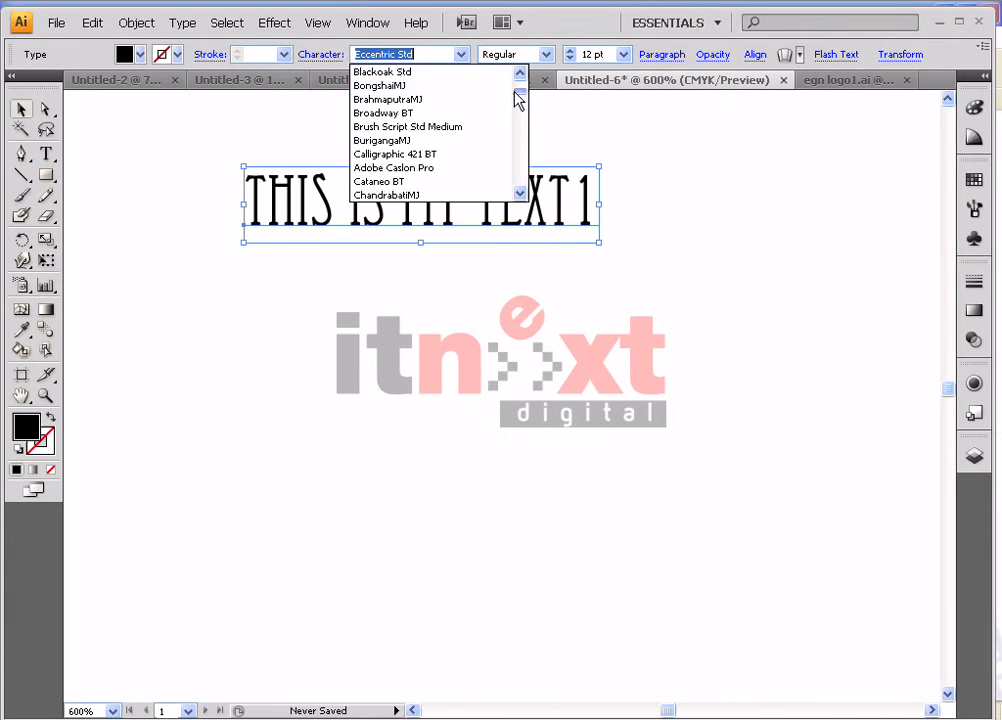
pyautogui.click(436, 115)
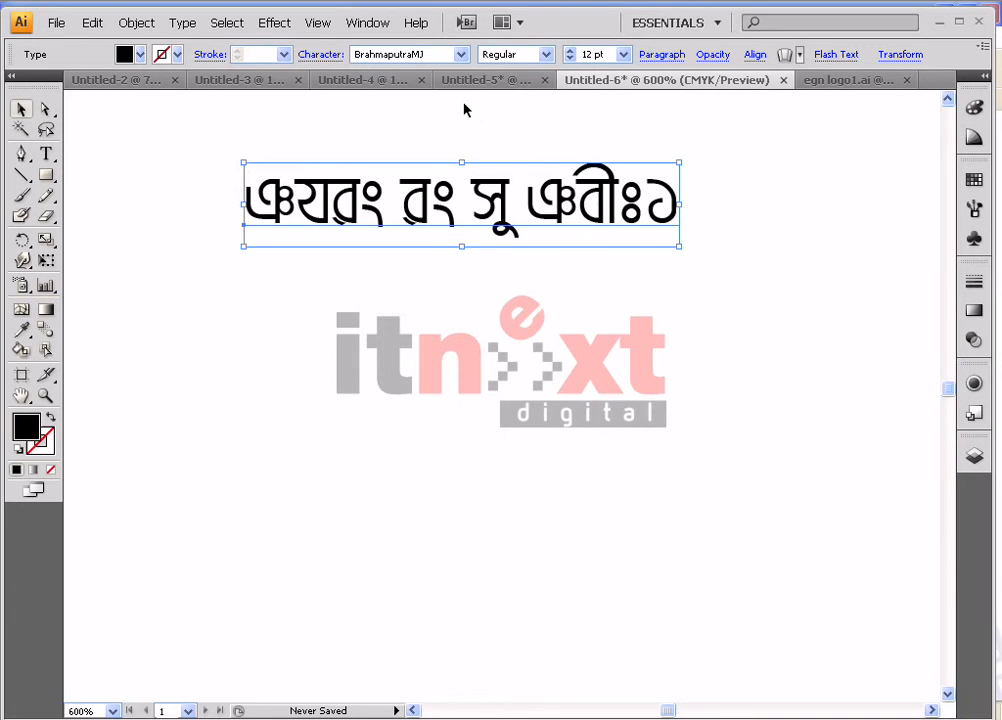
pyautogui.click(544, 56)
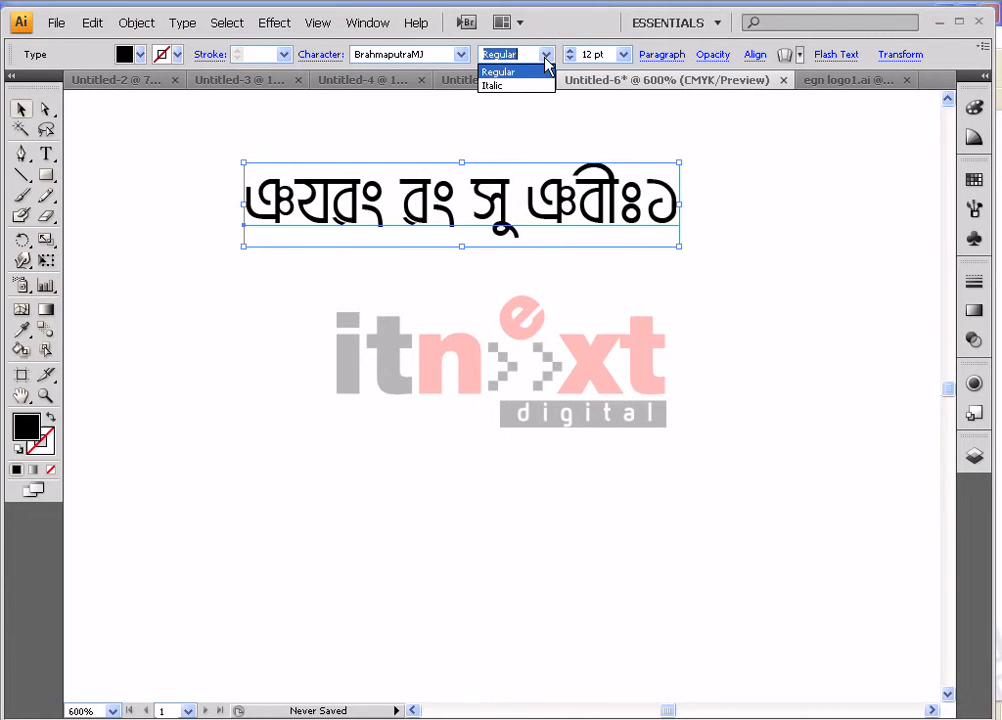
pyautogui.click(544, 57)
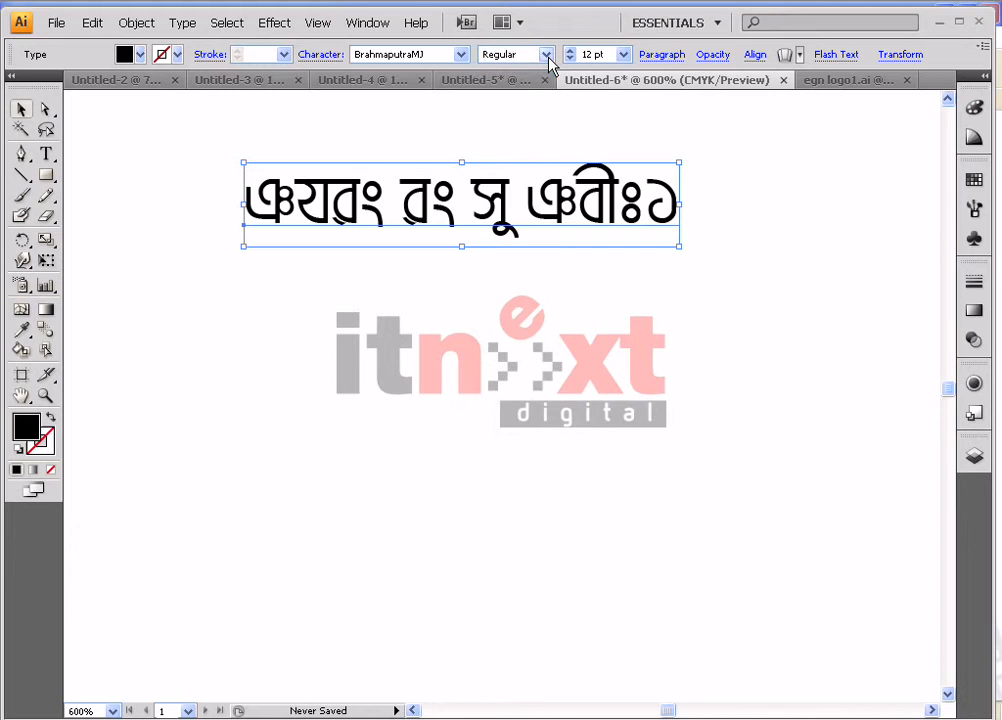
# Set the font of the selected text to Arial
pyautogui.click(461, 56)
pyautogui.click(461, 56)
pyautogui.scroll(5, 520, 88)
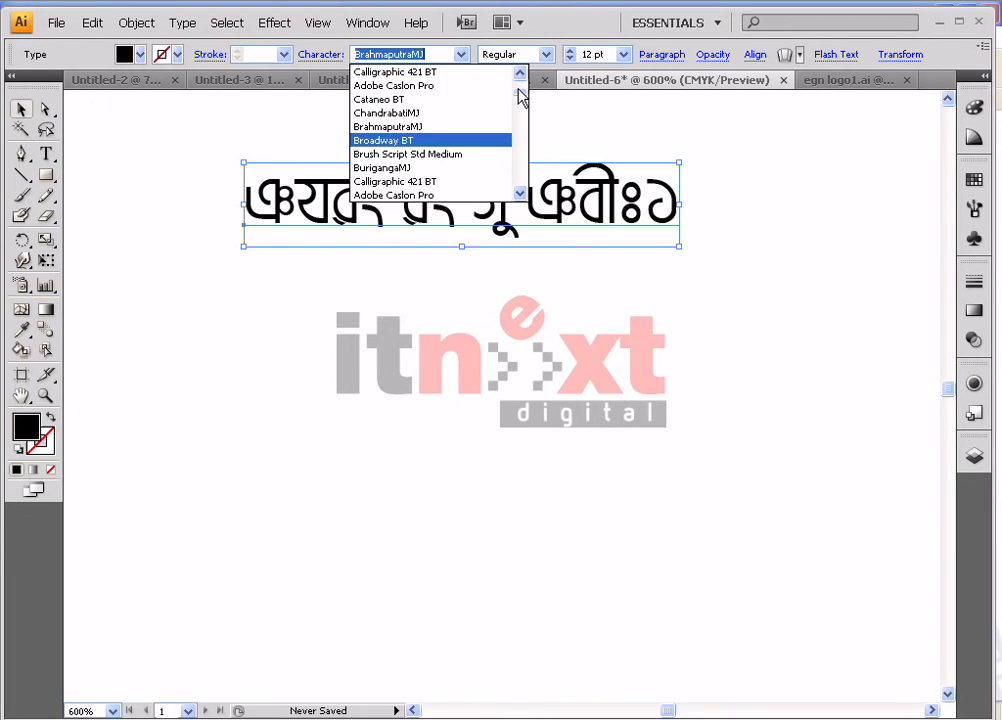
pyautogui.click(481, 99)
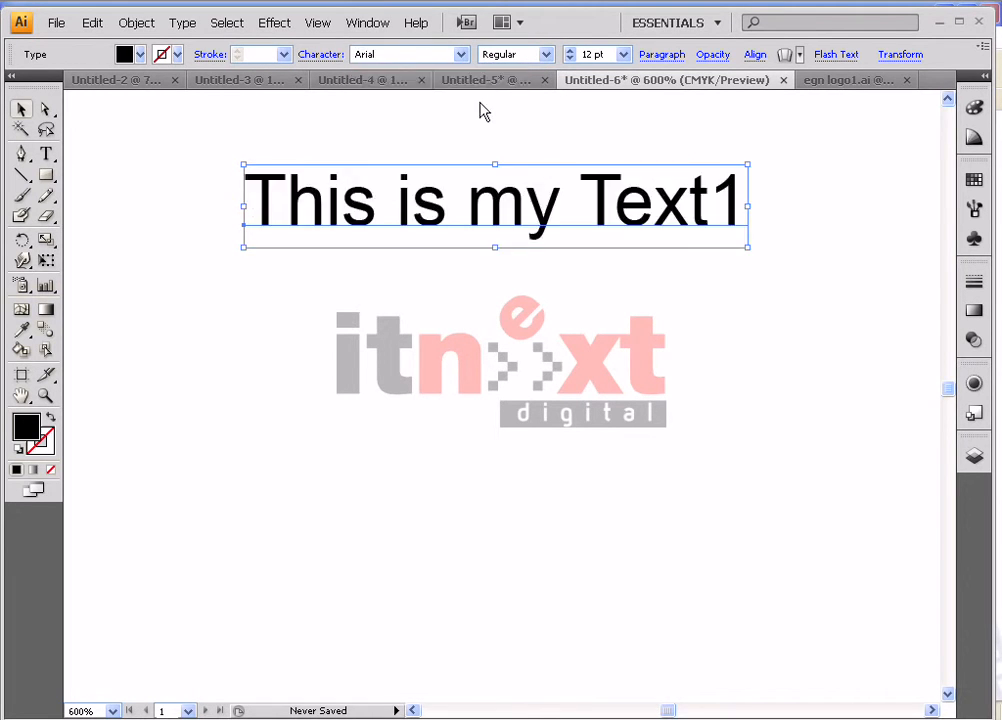
# Move the text slightly down and to the left, closer to the logo, and set its font style to Italic
pyautogui.click(544, 57)
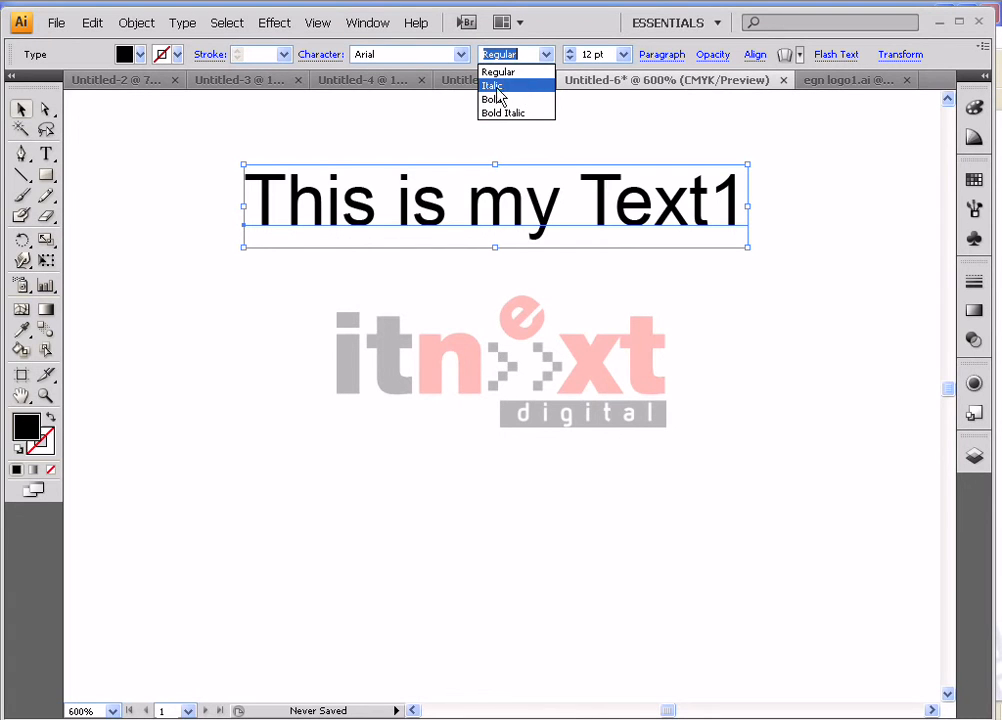
pyautogui.click(402, 143)
pyautogui.moveTo(474, 197); pyautogui.dragTo(450, 238)
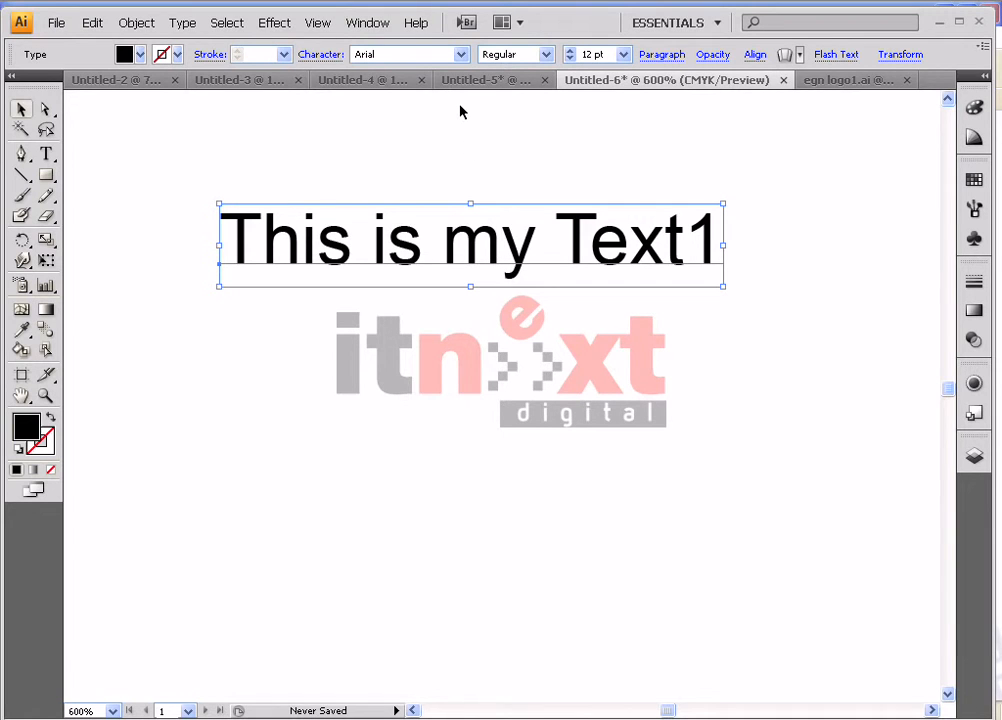
pyautogui.click(548, 55)
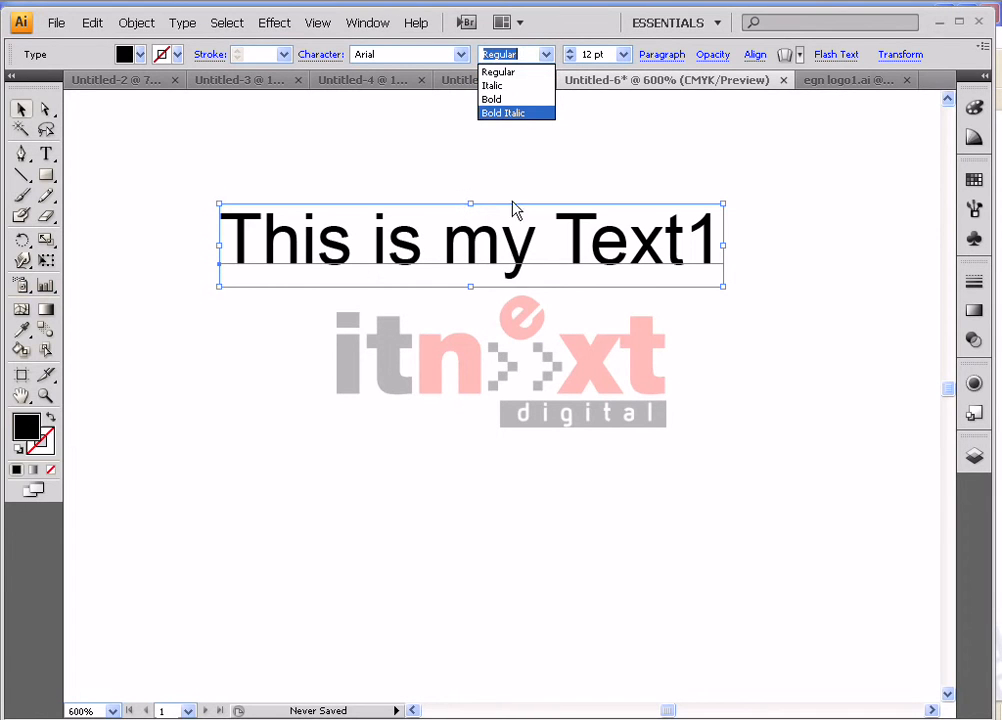
pyautogui.click(512, 88)
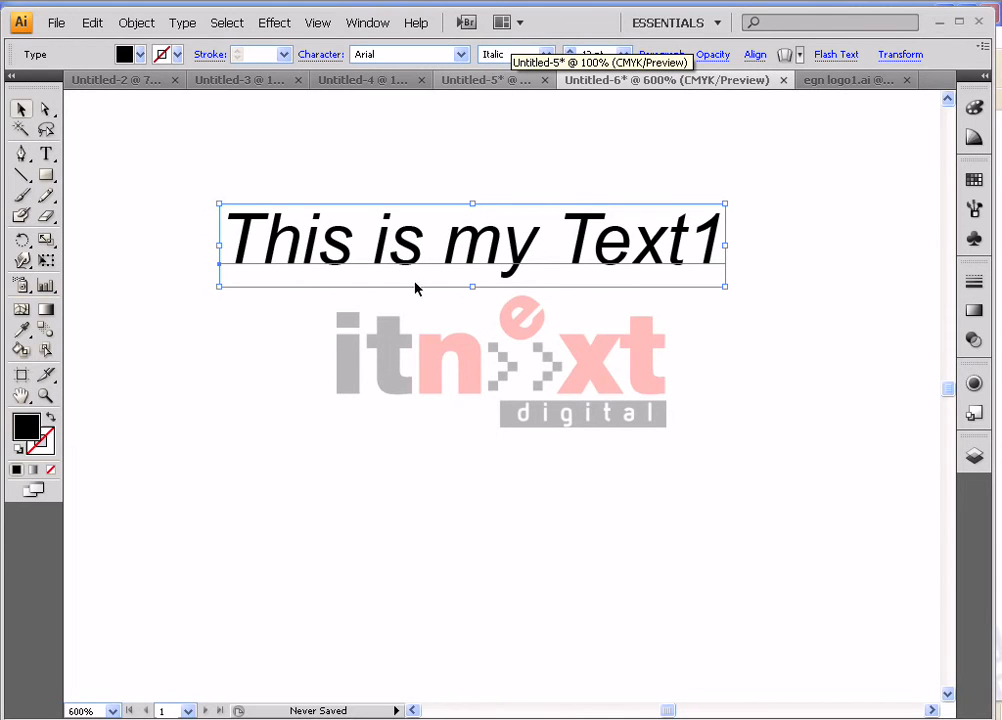
# Try the Bold font style on the selected text and settle on Bold Italic
pyautogui.click(546, 55)
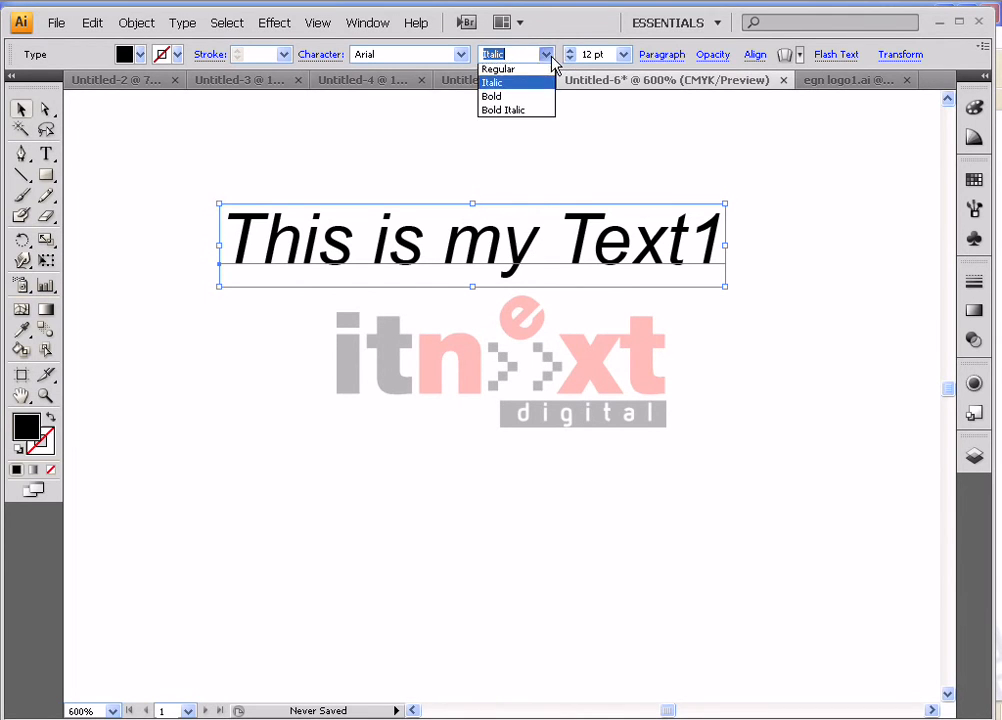
pyautogui.click(521, 100)
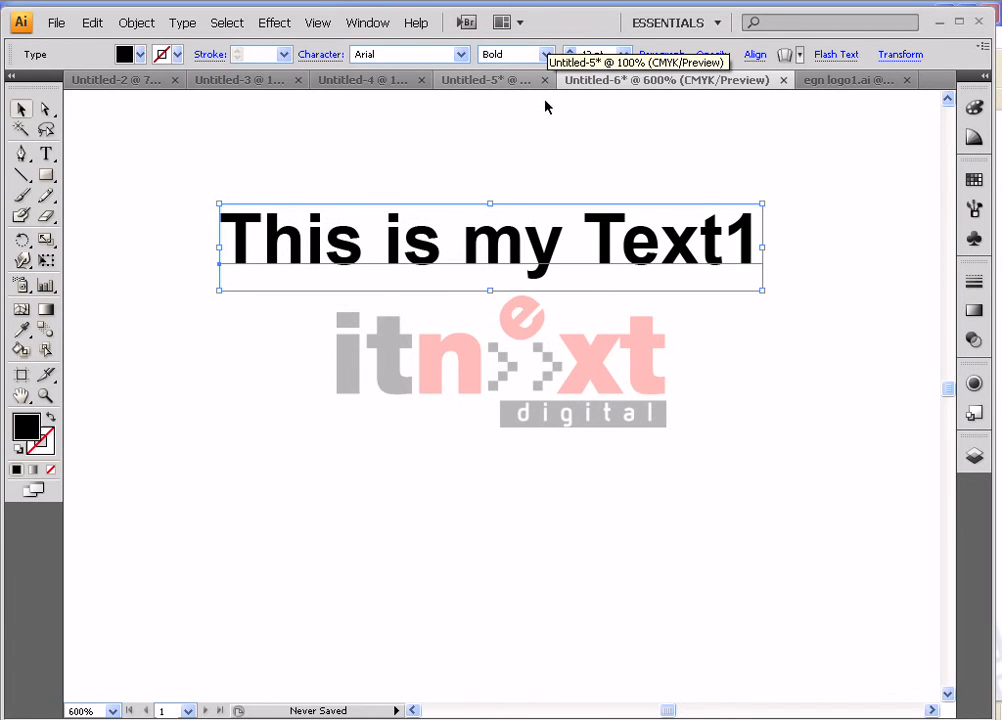
pyautogui.click(546, 54)
pyautogui.click(533, 114)
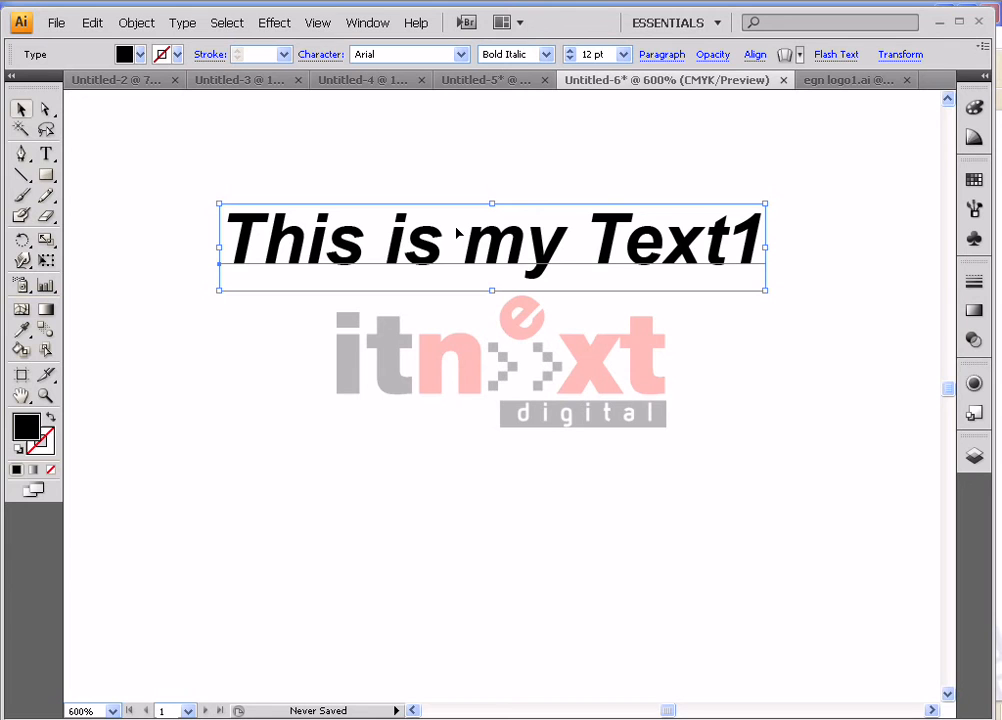
# Enlarge the selected text to a font size of 36 pt and reduce it to 11 pt
pyautogui.click(623, 54)
pyautogui.click(610, 249)
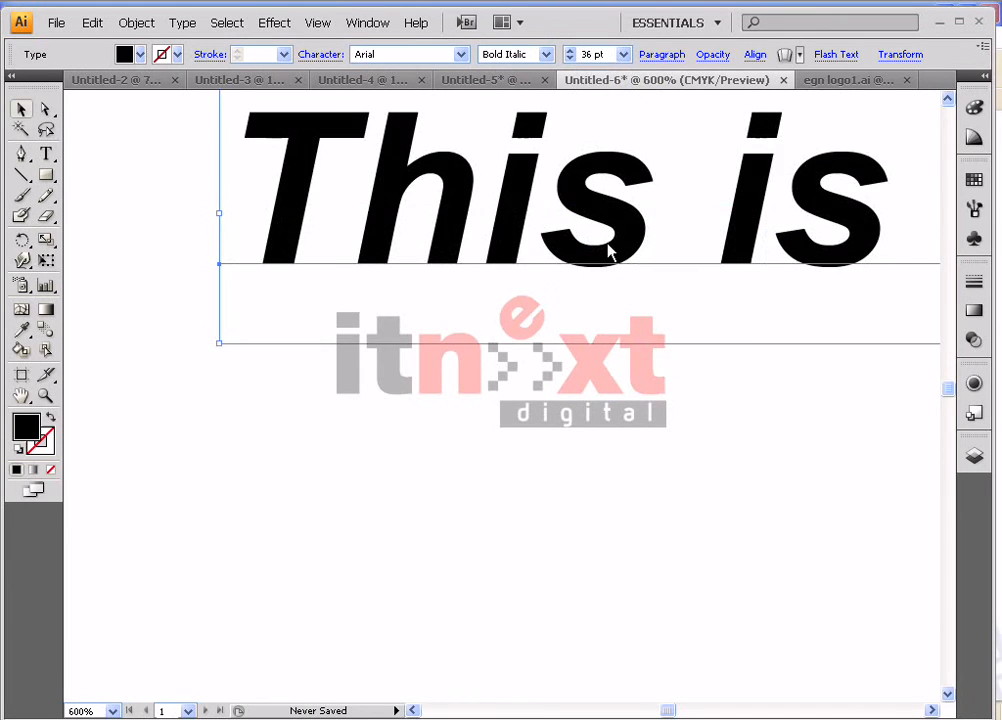
pyautogui.click(623, 54)
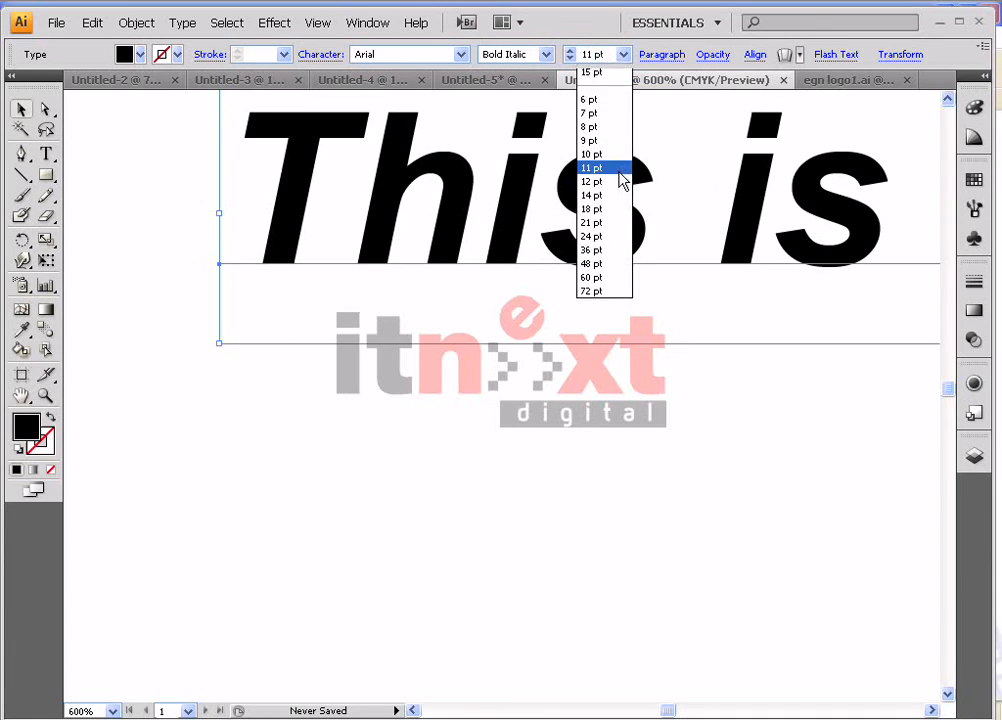
pyautogui.click(622, 168)
# Adjust the text's font size down and up in single-point increments, ending at 12 pt, and reselect the text
pyautogui.click(570, 58)
pyautogui.click(569, 51)
pyautogui.click(569, 51)
pyautogui.click(570, 58)
pyautogui.click(569, 51)
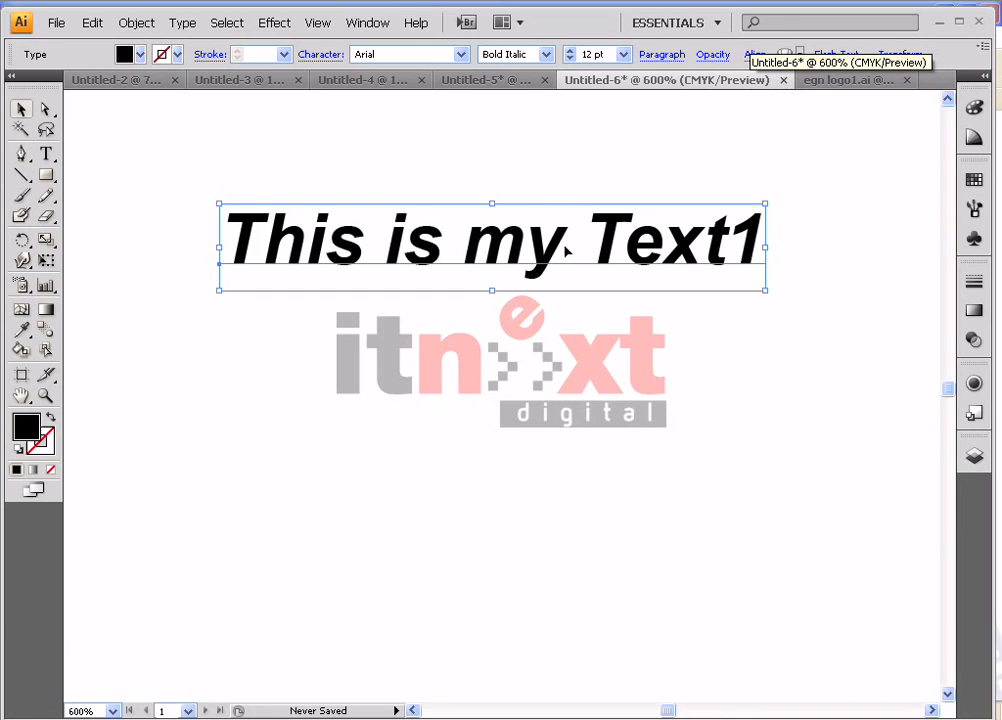
pyautogui.click(382, 188)
pyautogui.click(418, 236)
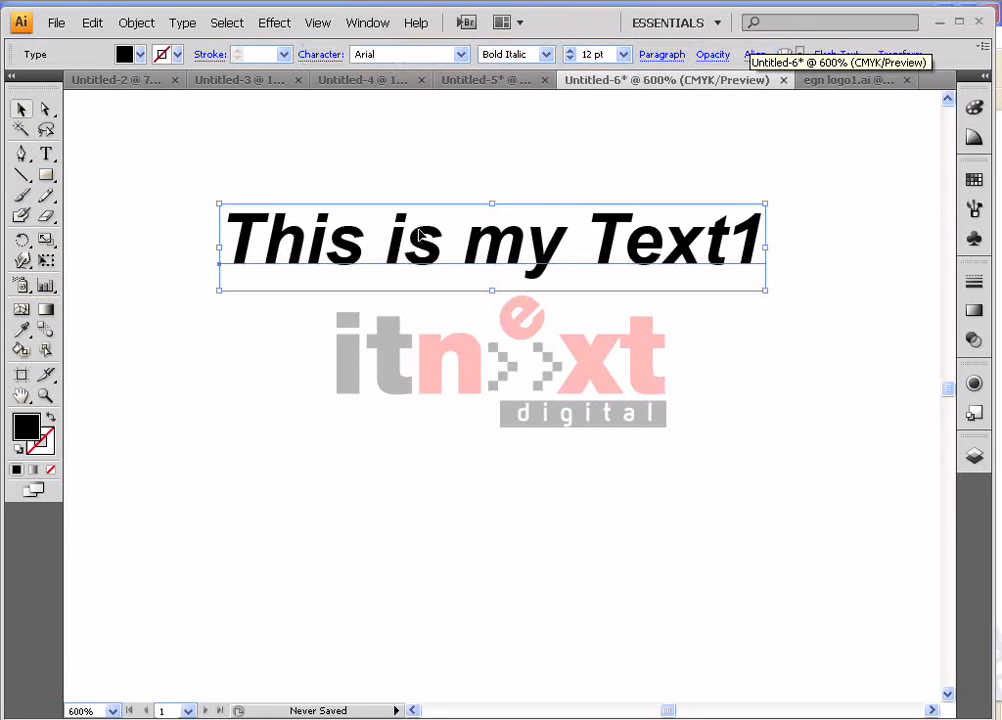